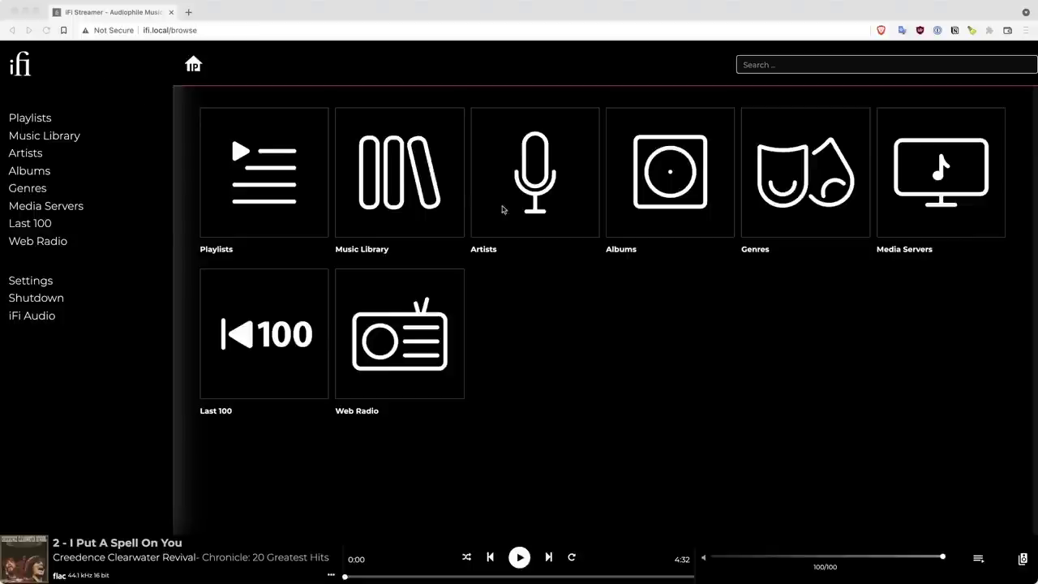
# Open the first saved playlist to view its tracks
pyautogui.click(30, 119)
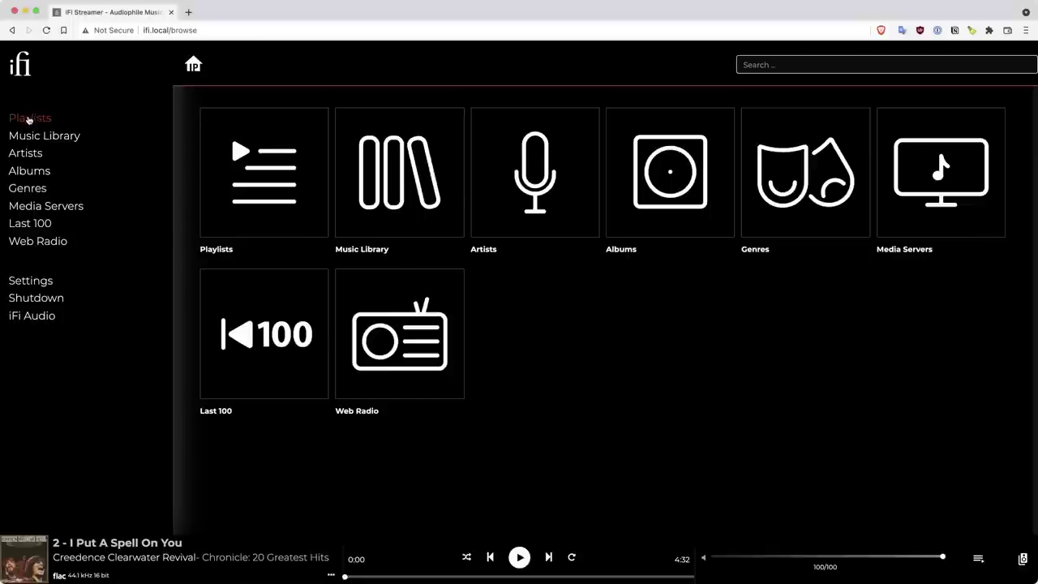
pyautogui.click(293, 103)
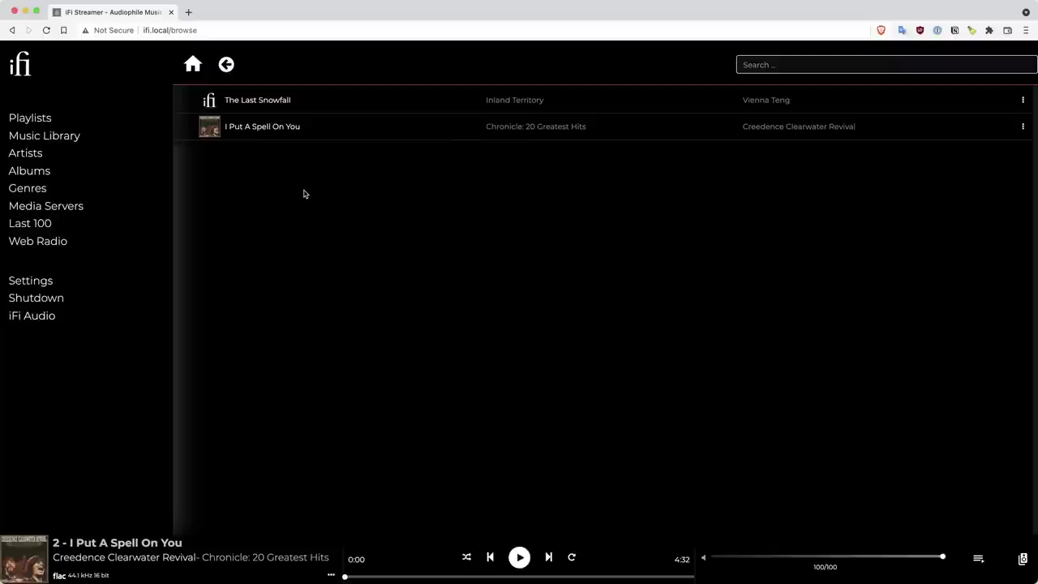
# Browse the Music Library's storage sources and view the options available for the NAS folder
pyautogui.click(65, 137)
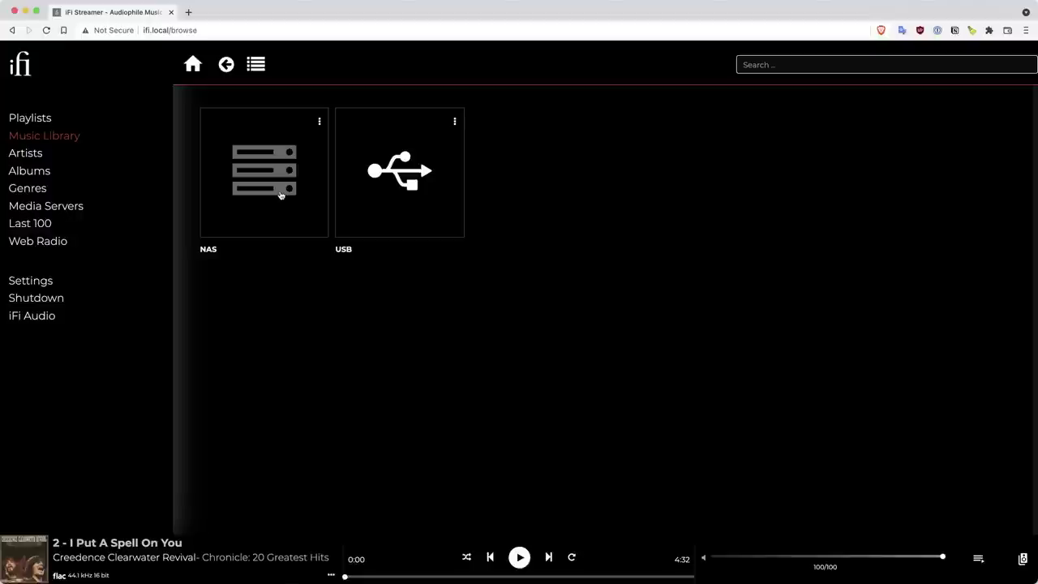
pyautogui.click(319, 124)
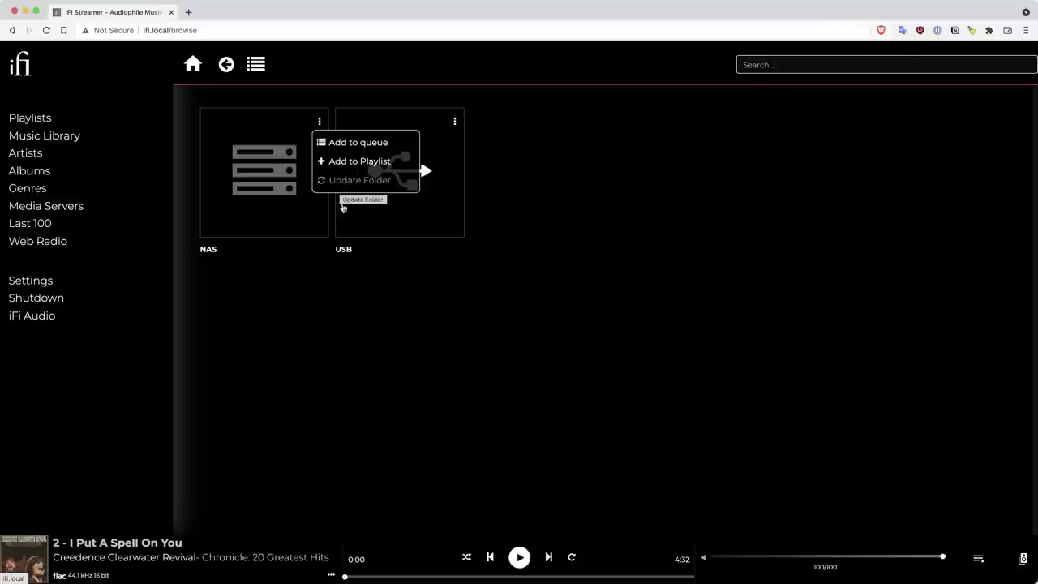
pyautogui.click(248, 386)
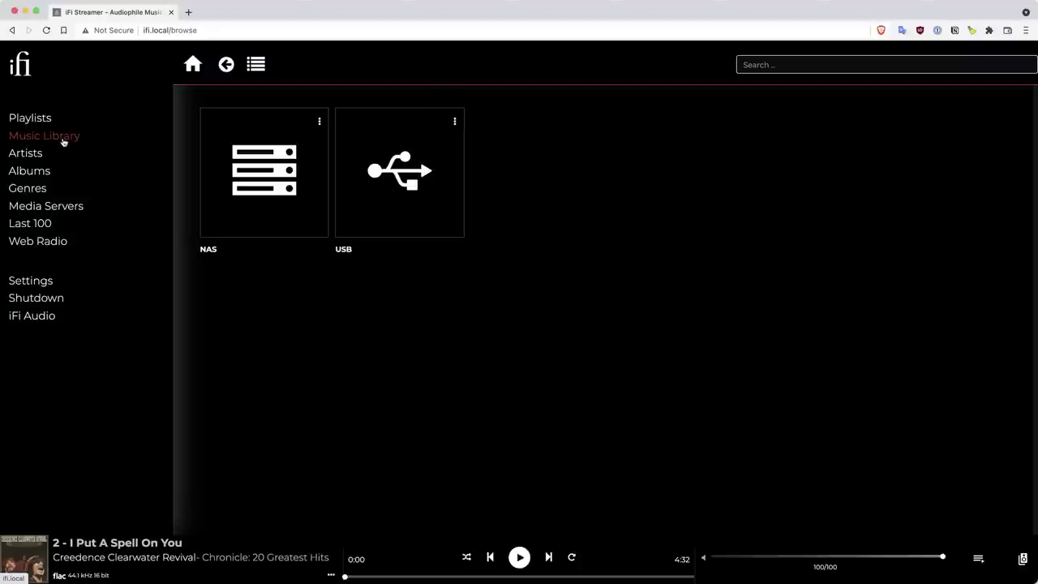
# Browse the library by artist through the entries starting with B, and return to the start of the list
pyautogui.click(27, 155)
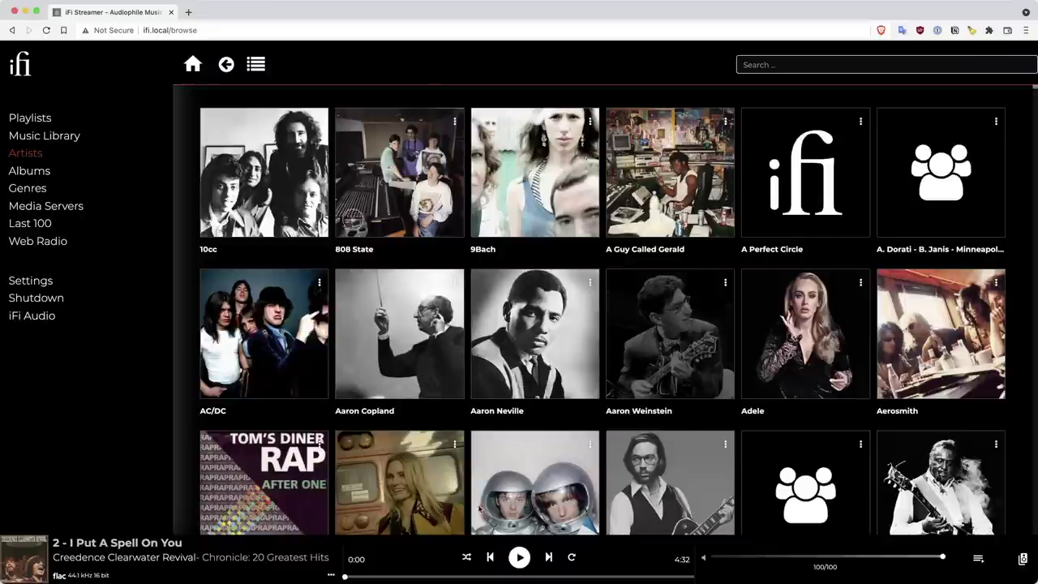
pyautogui.scroll(-5, 799, 326)
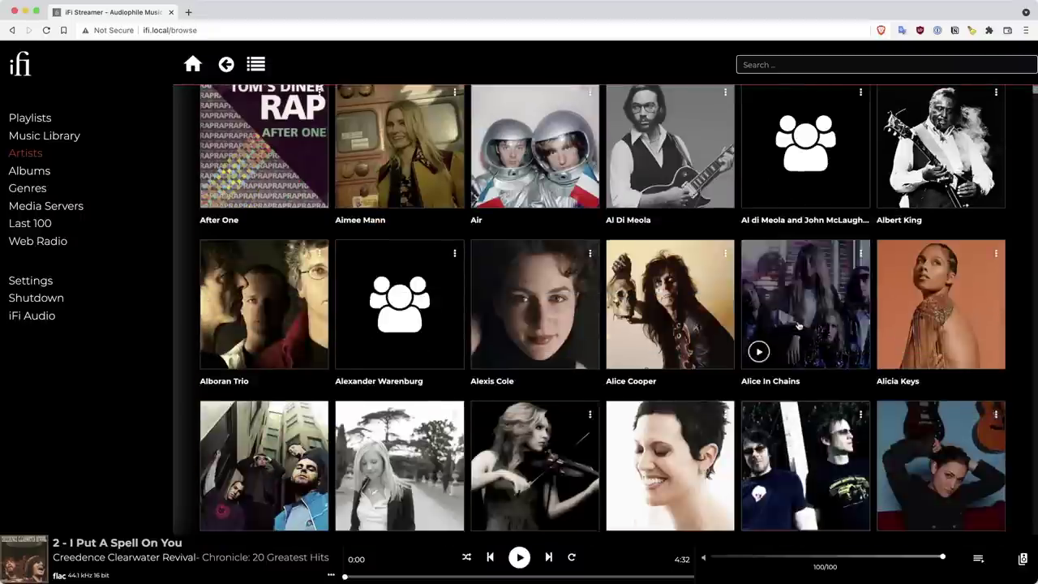
pyautogui.scroll(-20, 798, 326)
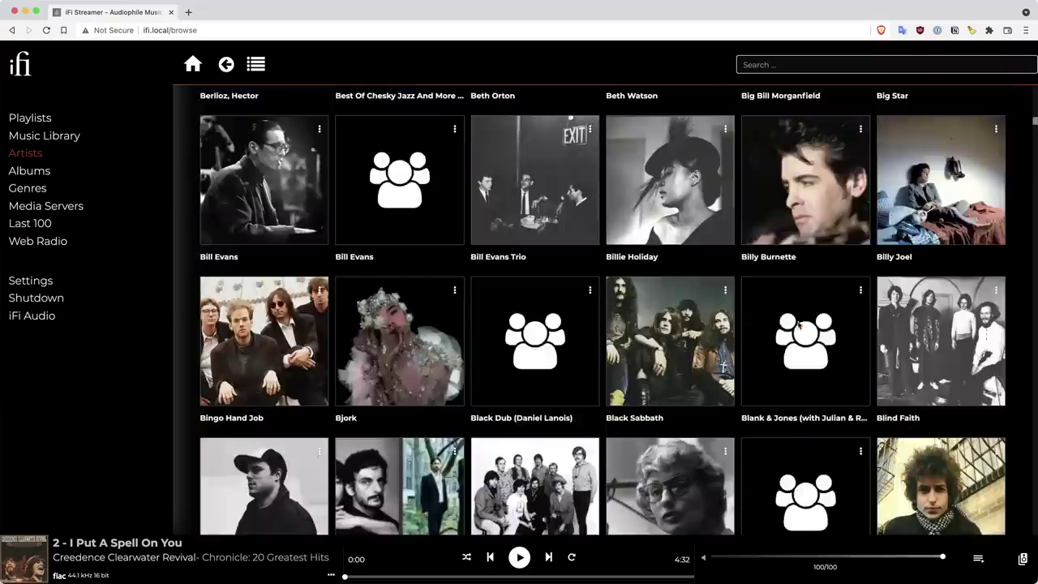
pyautogui.moveTo(1034, 123); pyautogui.dragTo(1035, 88)
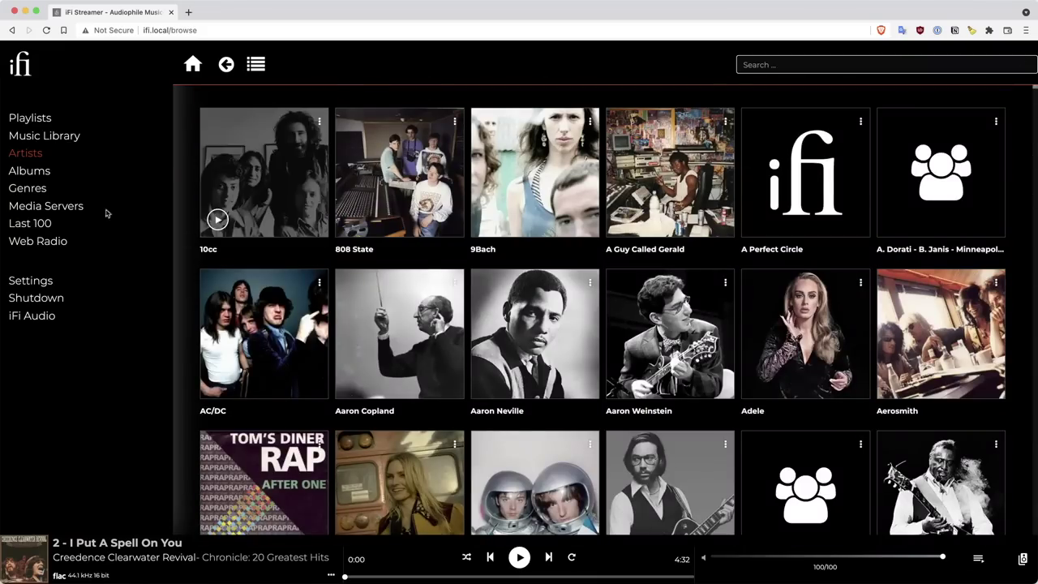
# Browse the library's album collection and return to the start of the list
pyautogui.click(33, 174)
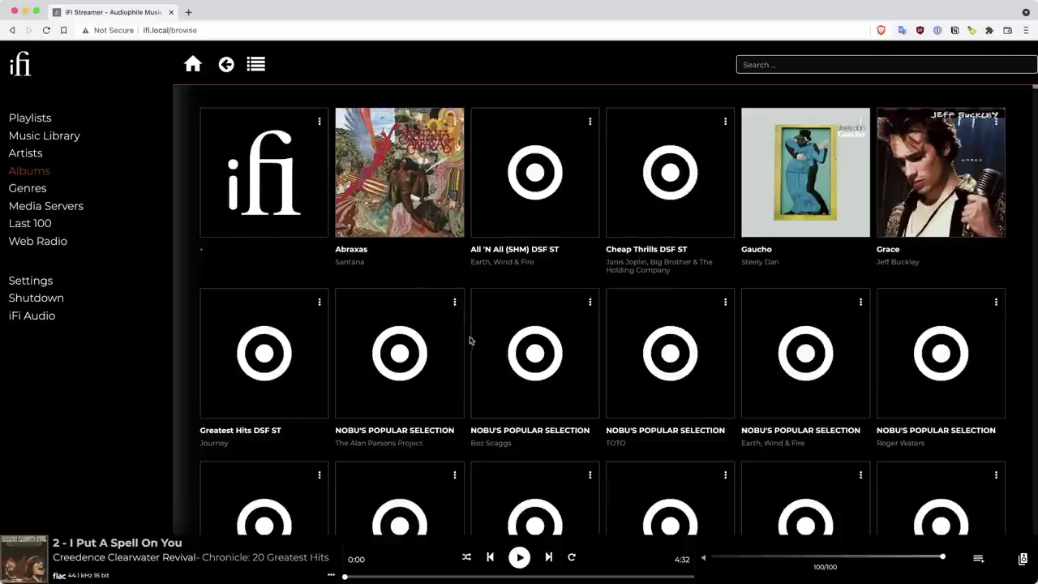
pyautogui.scroll(-5, 468, 346)
pyautogui.scroll(-20, 467, 347)
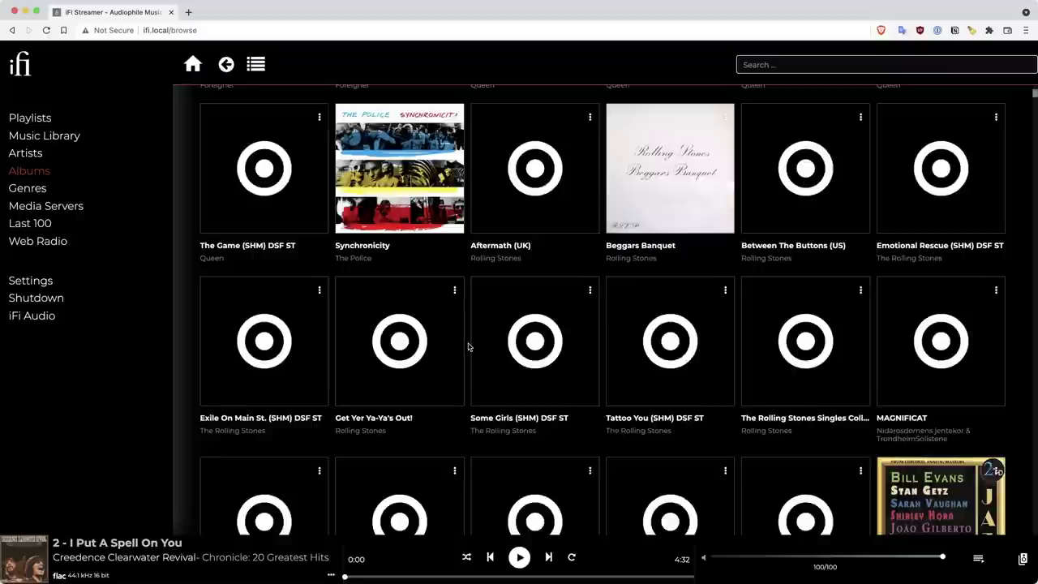
pyautogui.scroll(-15, 468, 346)
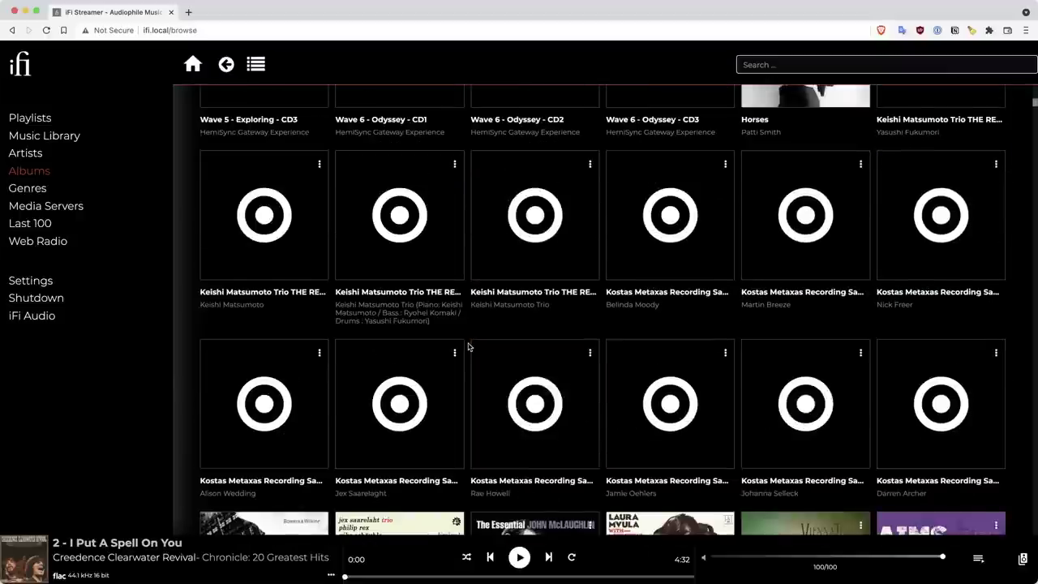
pyautogui.scroll(20, 468, 346)
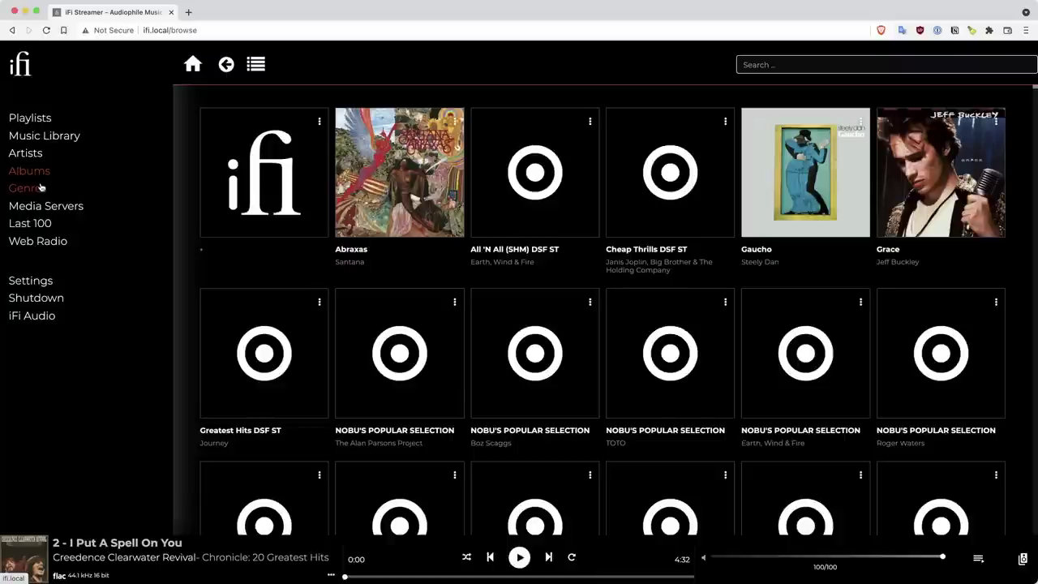
# Look through the library's genre list from 2008 to the Electronic entries, and return to its start
pyautogui.click(40, 189)
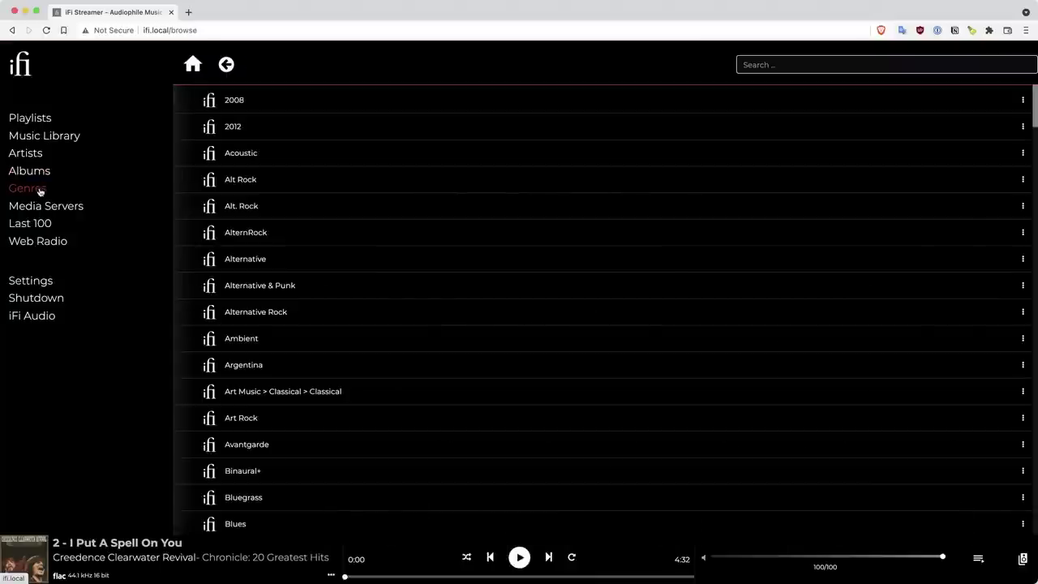
pyautogui.scroll(-10, 688, 438)
pyautogui.scroll(10, 693, 441)
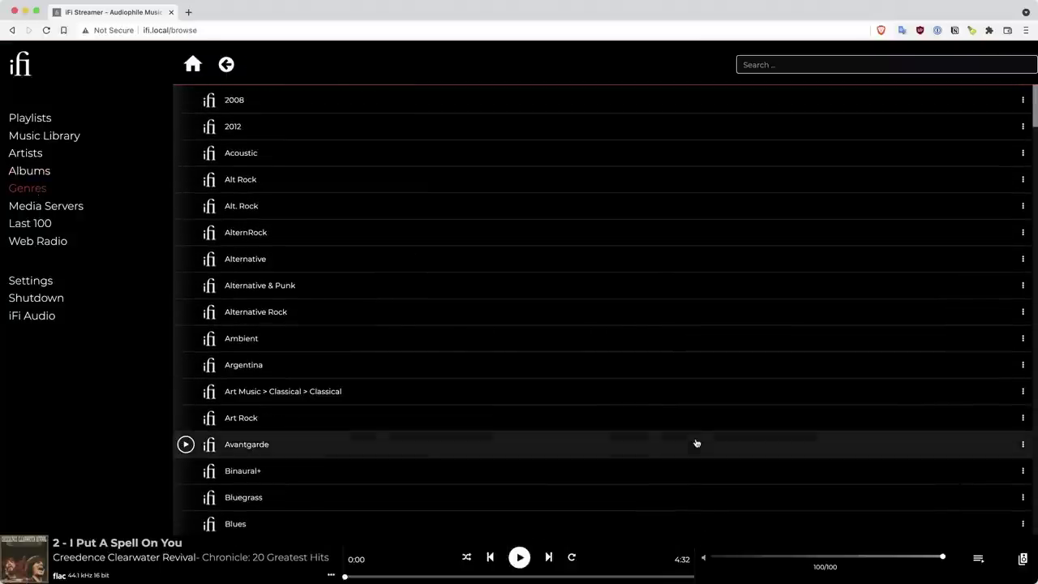
pyautogui.scroll(-12, 461, 276)
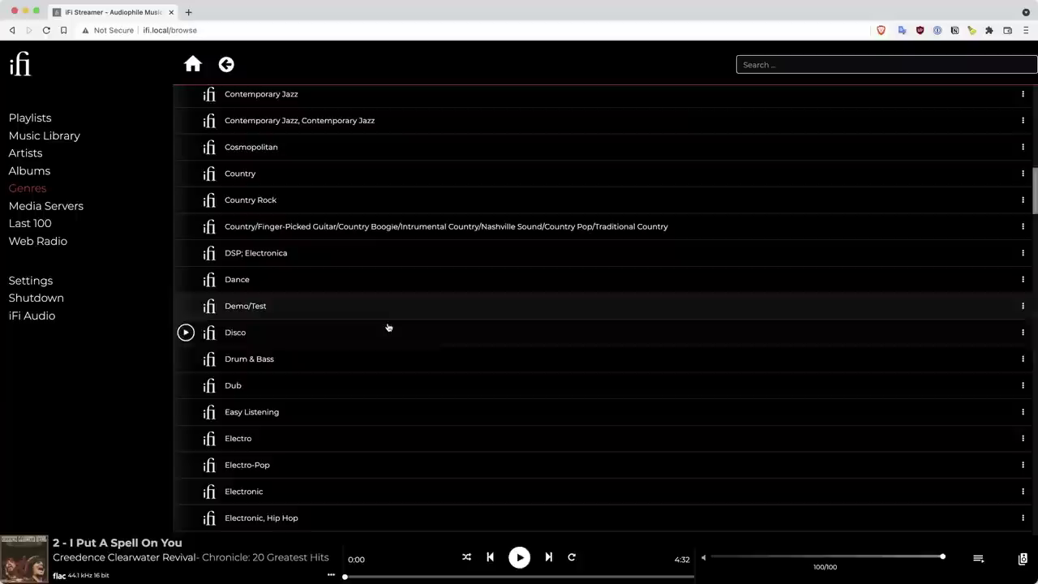
pyautogui.scroll(4, 389, 326)
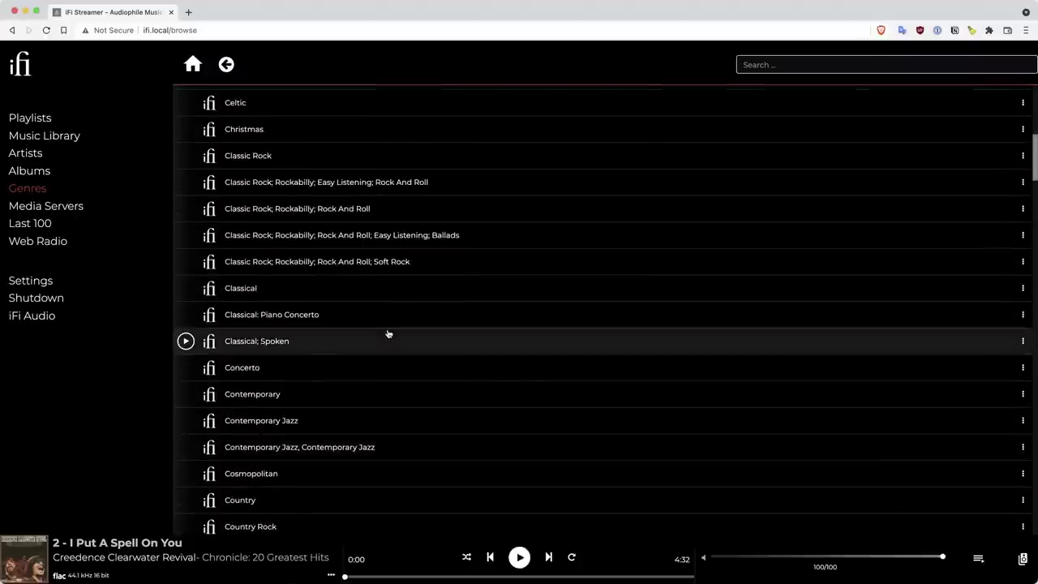
pyautogui.scroll(6, 387, 333)
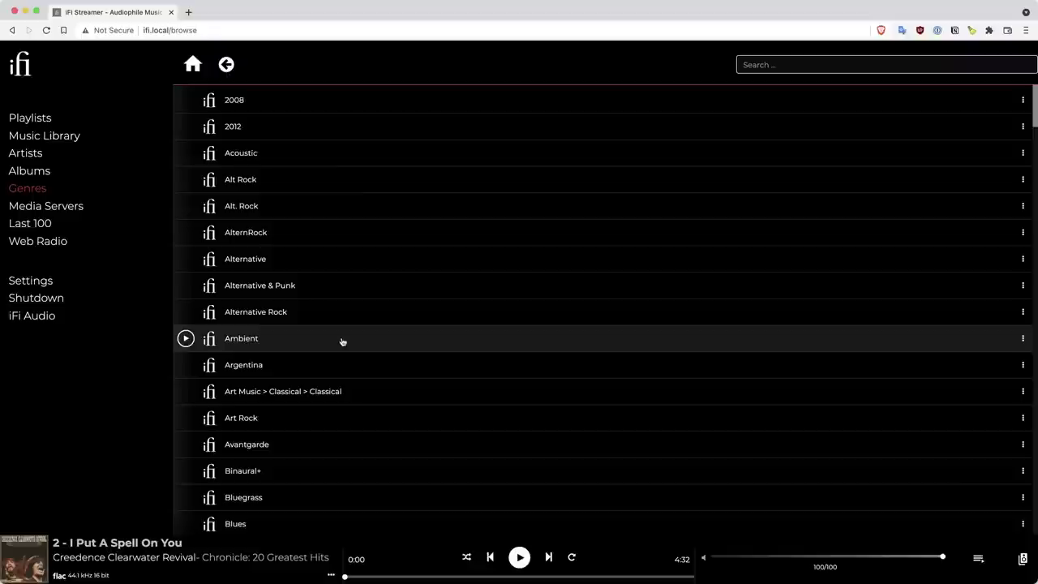
# View the Media Servers page and the Last 100 list of recently played tracks
pyautogui.click(30, 209)
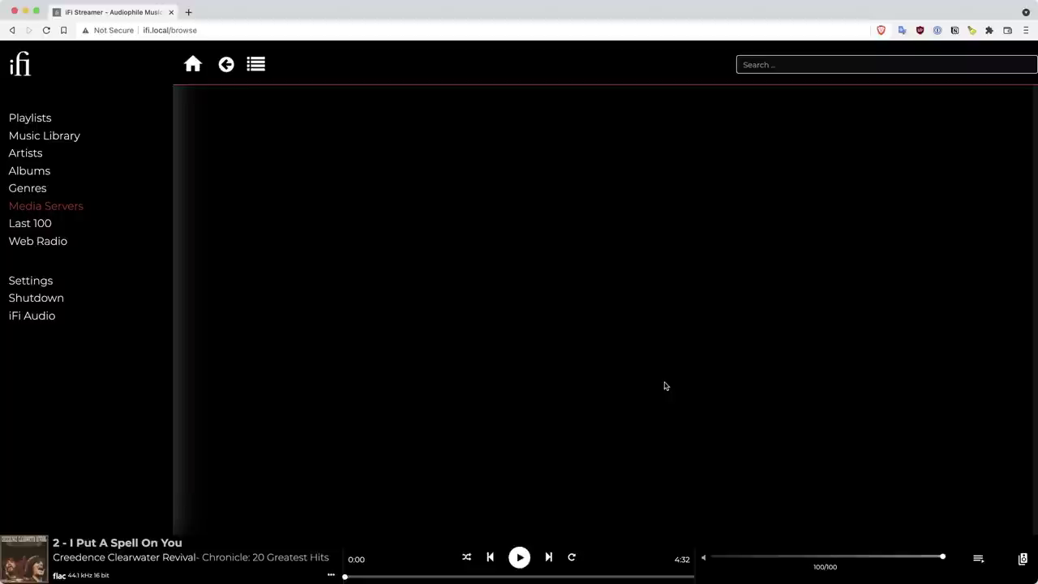
pyautogui.click(30, 227)
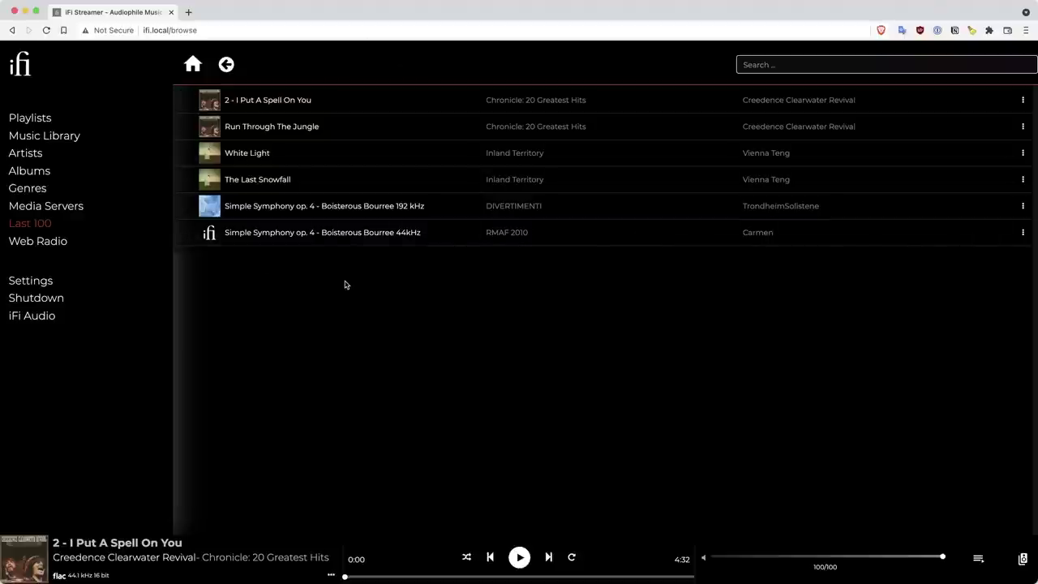
# Look through the full iFi Selection station list in Web Radio, including the Naim and Radio Paradise FLAC stations
pyautogui.click(28, 245)
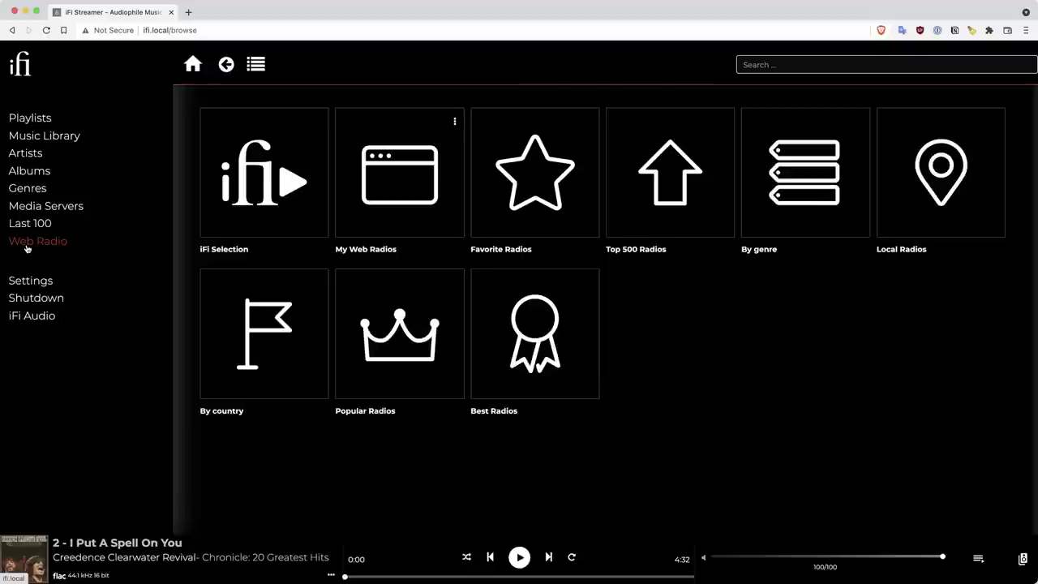
pyautogui.click(243, 221)
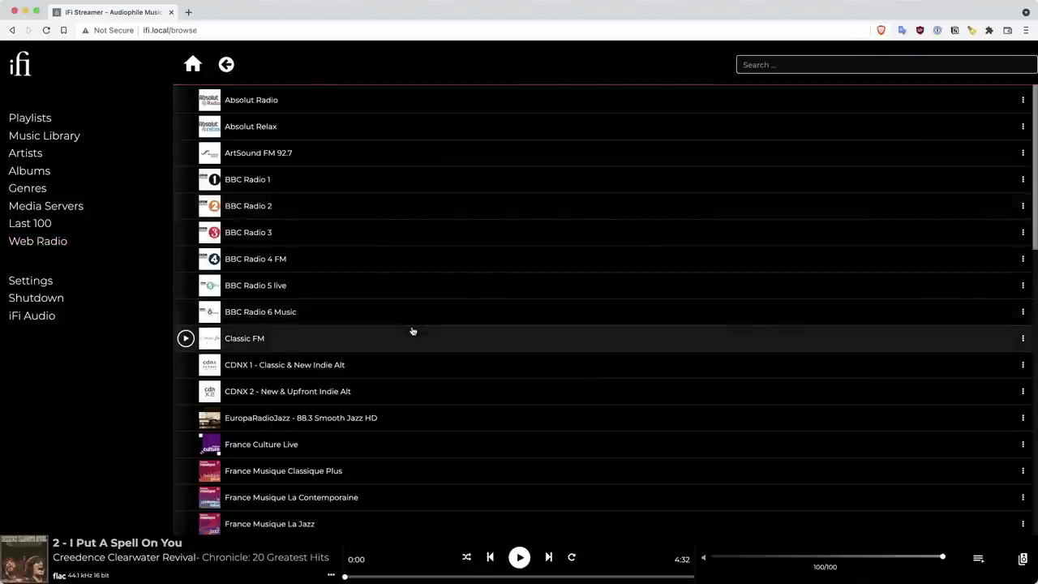
pyautogui.scroll(-5, 412, 331)
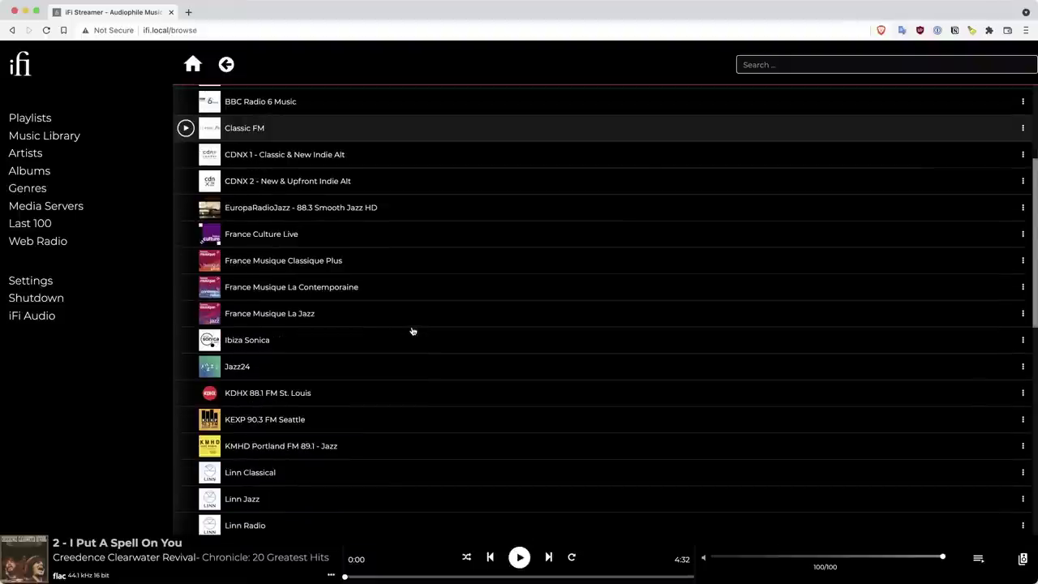
pyautogui.scroll(-10, 412, 331)
pyautogui.scroll(-3, 411, 332)
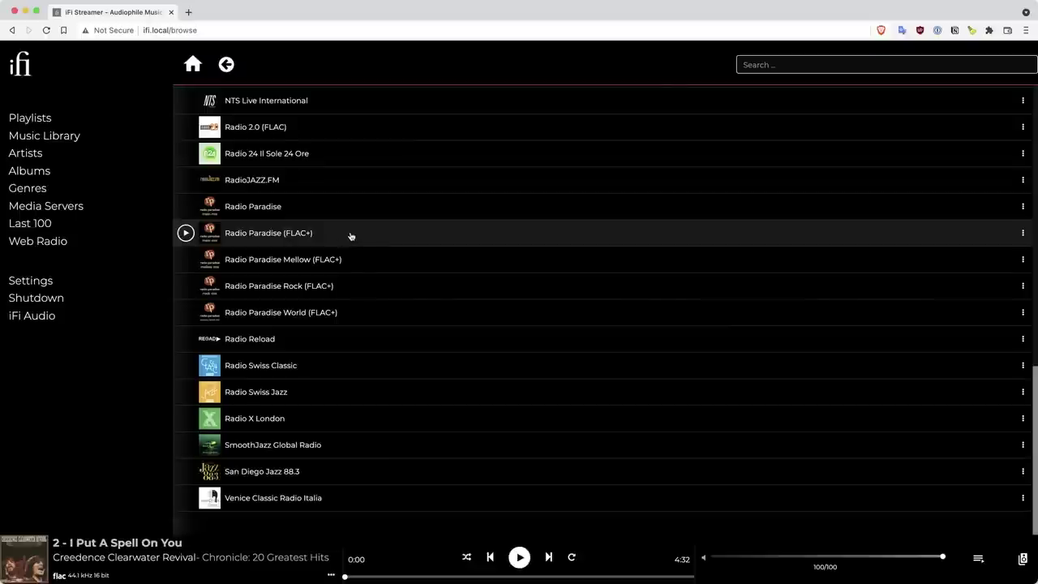
pyautogui.scroll(4, 348, 318)
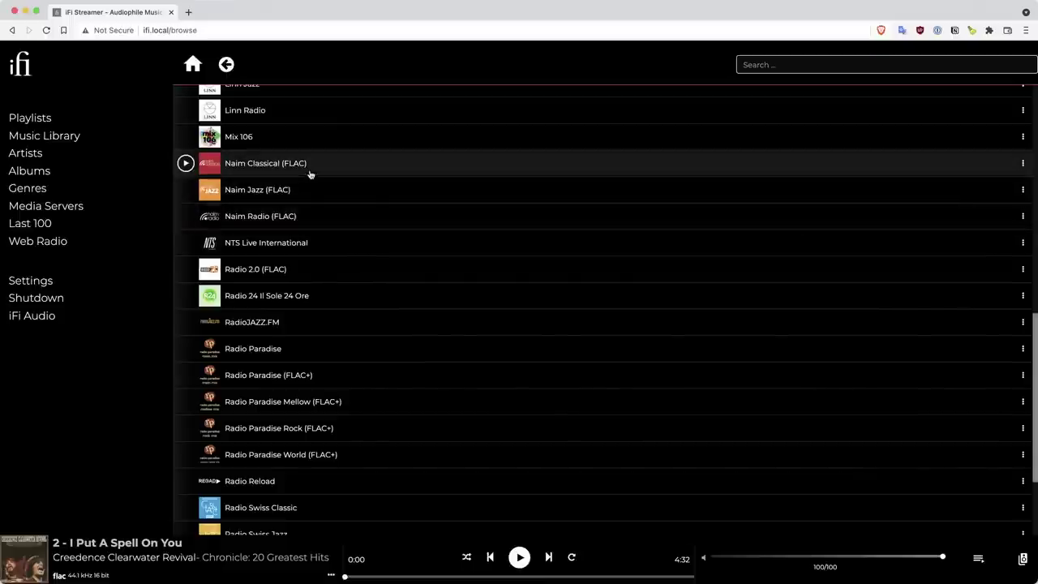
pyautogui.scroll(-4, 408, 292)
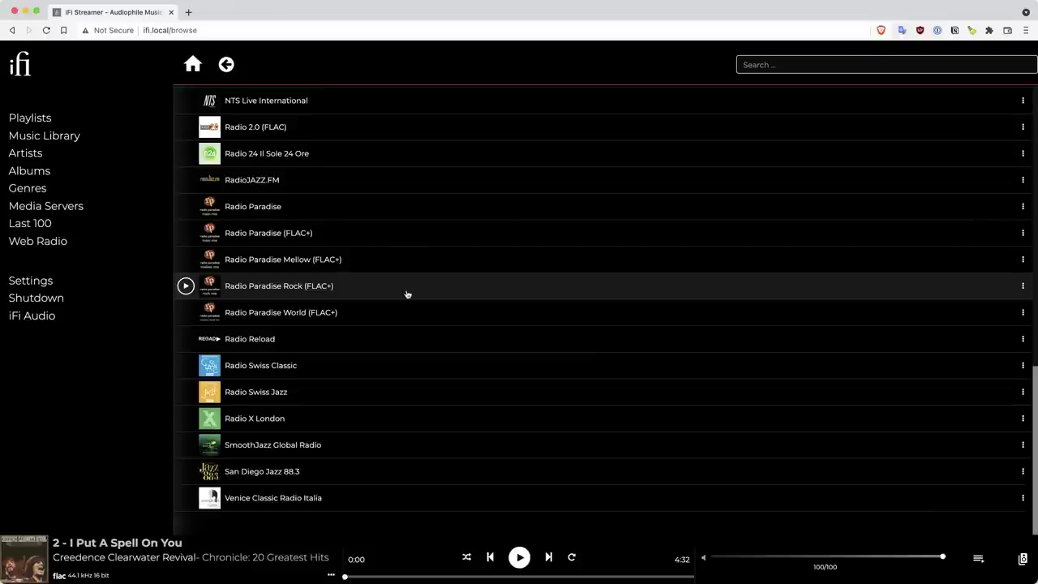
# View the Popular Radios station list and return to the Web Radio categories
pyautogui.click(37, 241)
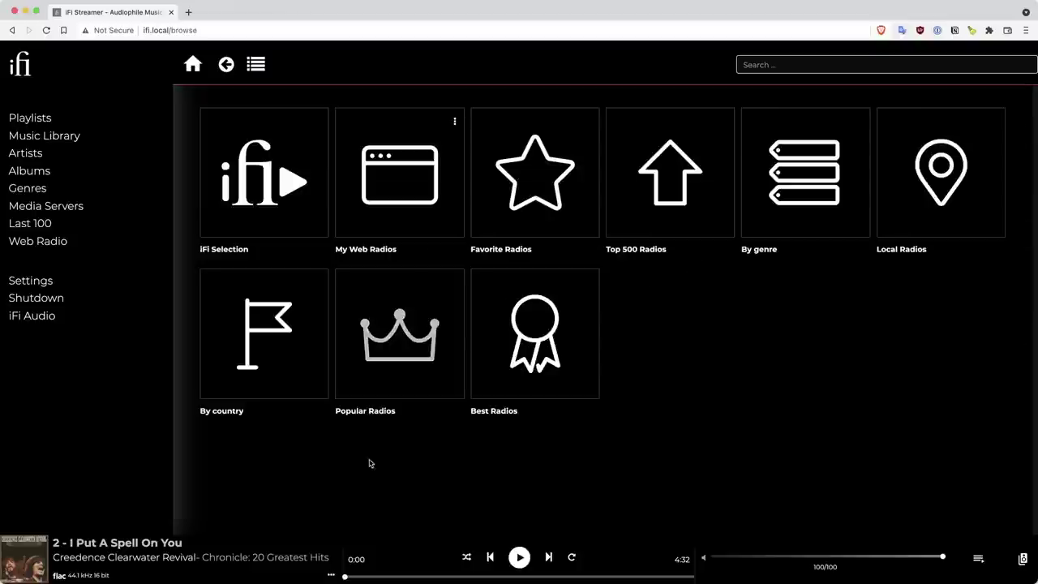
pyautogui.click(423, 328)
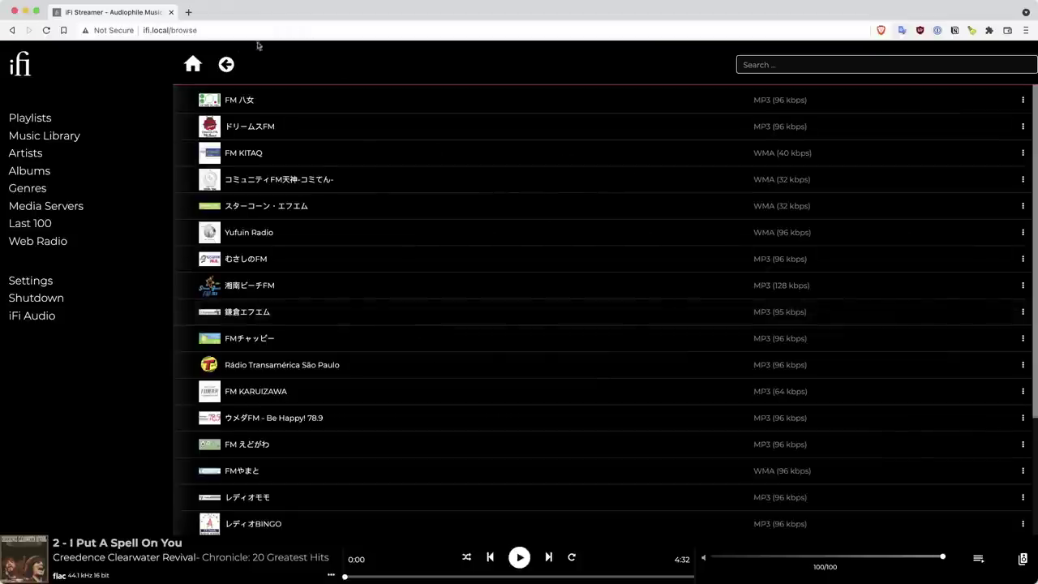
pyautogui.click(225, 67)
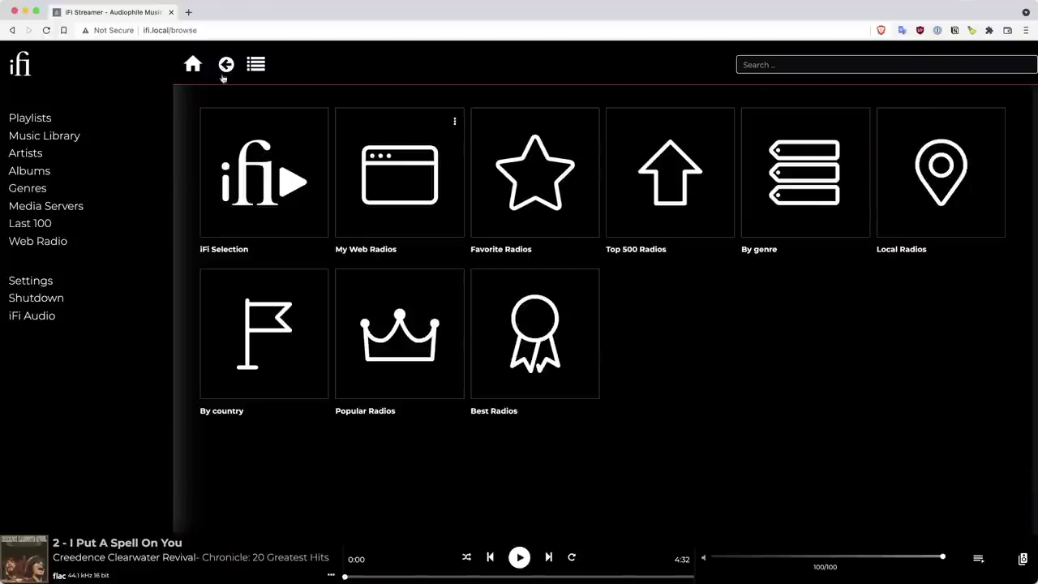
# Review the Sources settings: network drives, Functionalities Control, album art, music library and Sources Visibility options
pyautogui.click(46, 281)
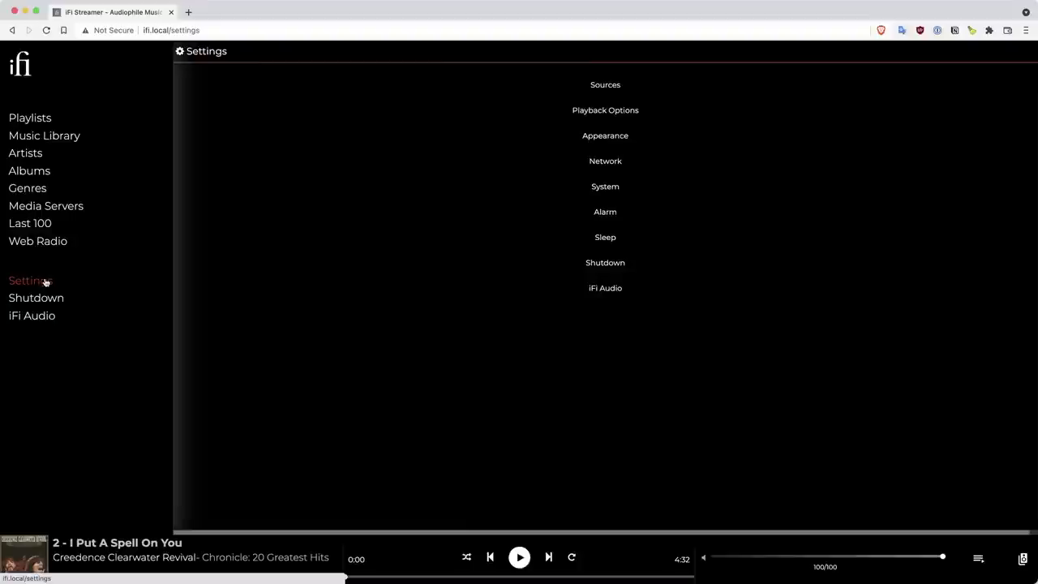
pyautogui.click(605, 85)
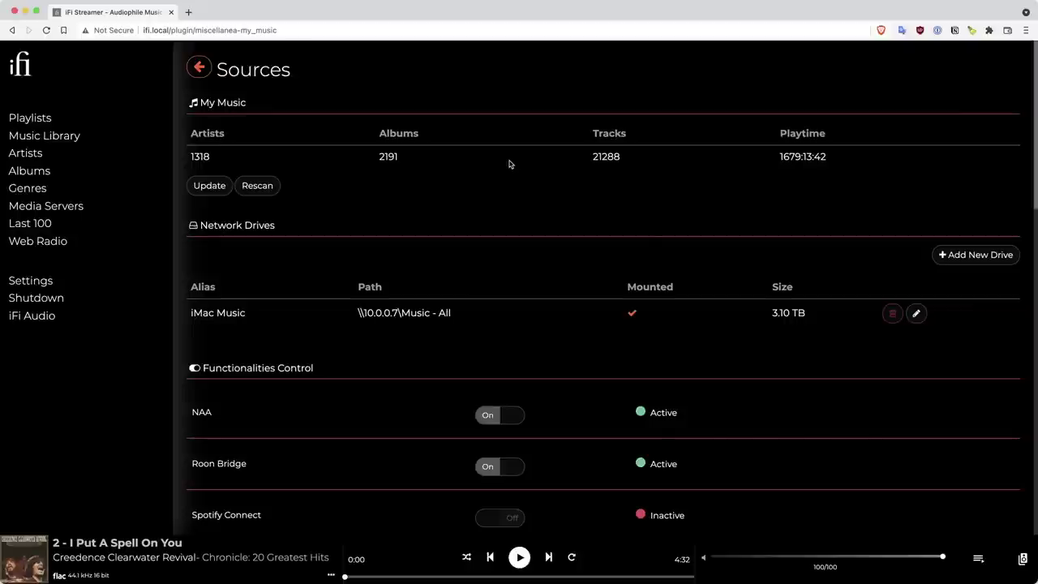
pyautogui.scroll(-5, 776, 405)
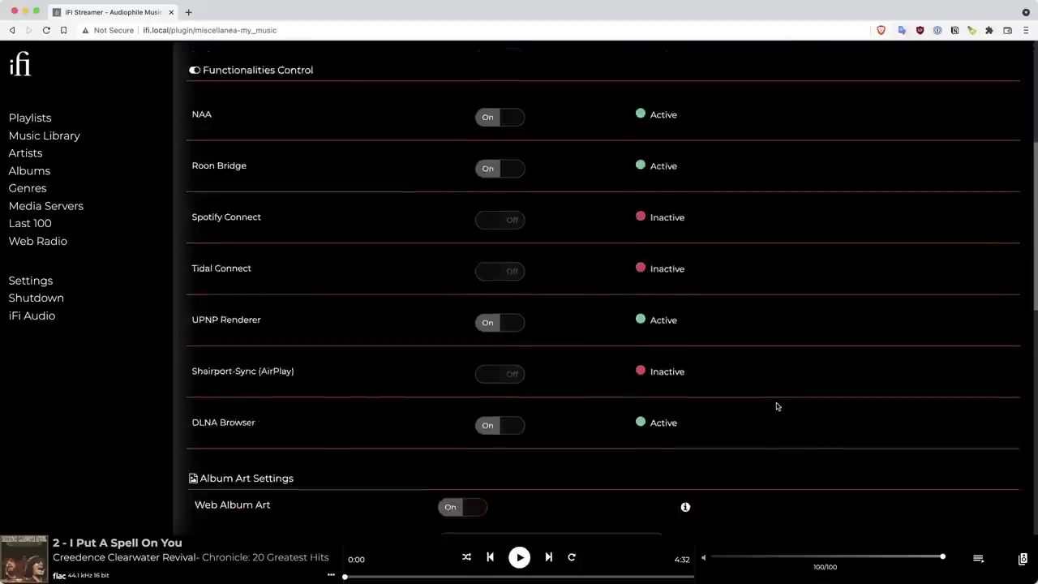
pyautogui.scroll(-1, 776, 406)
pyautogui.scroll(1, 776, 406)
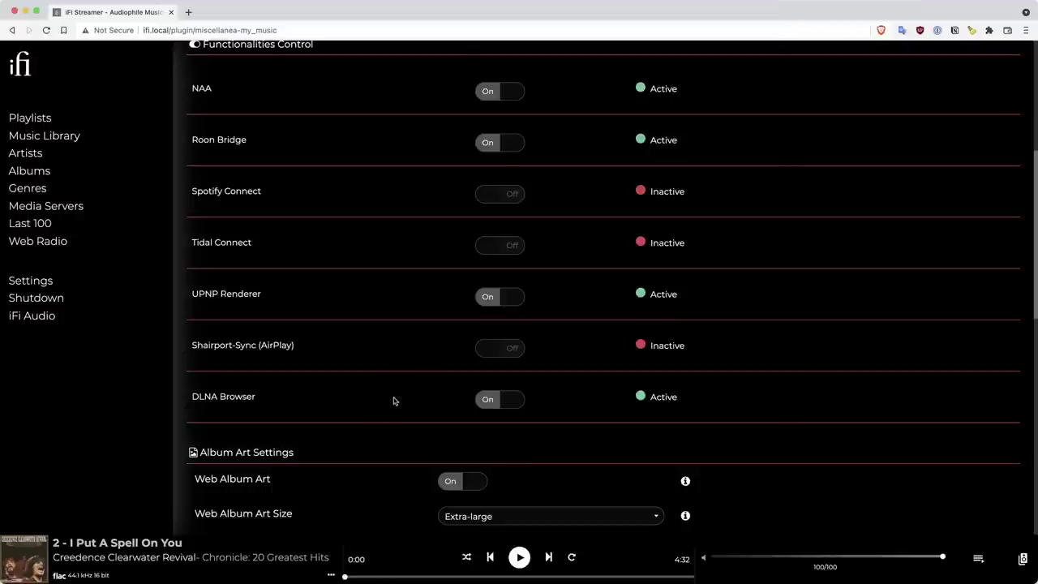
pyautogui.scroll(-3, 394, 397)
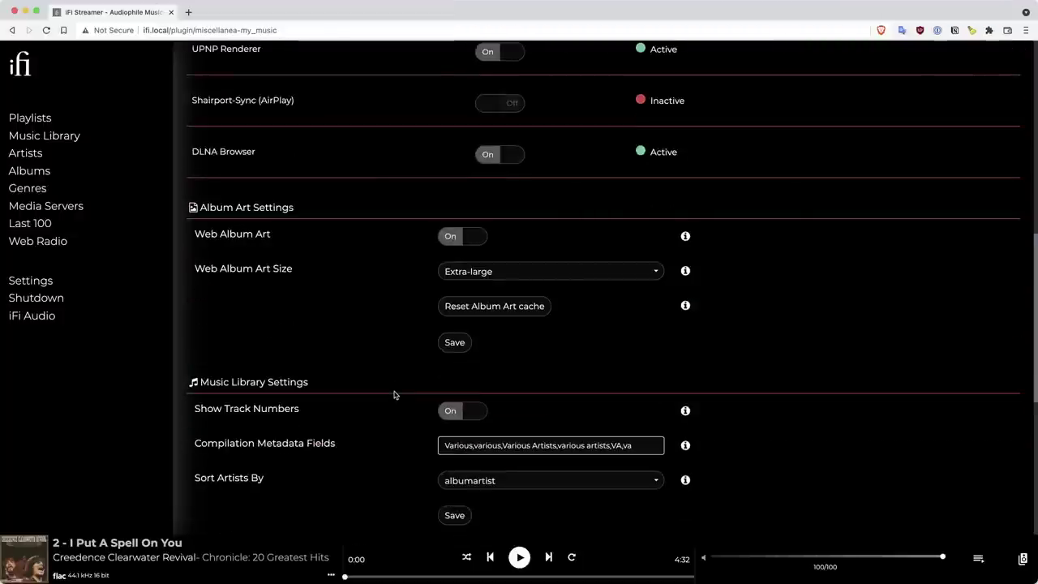
pyautogui.scroll(-3, 394, 395)
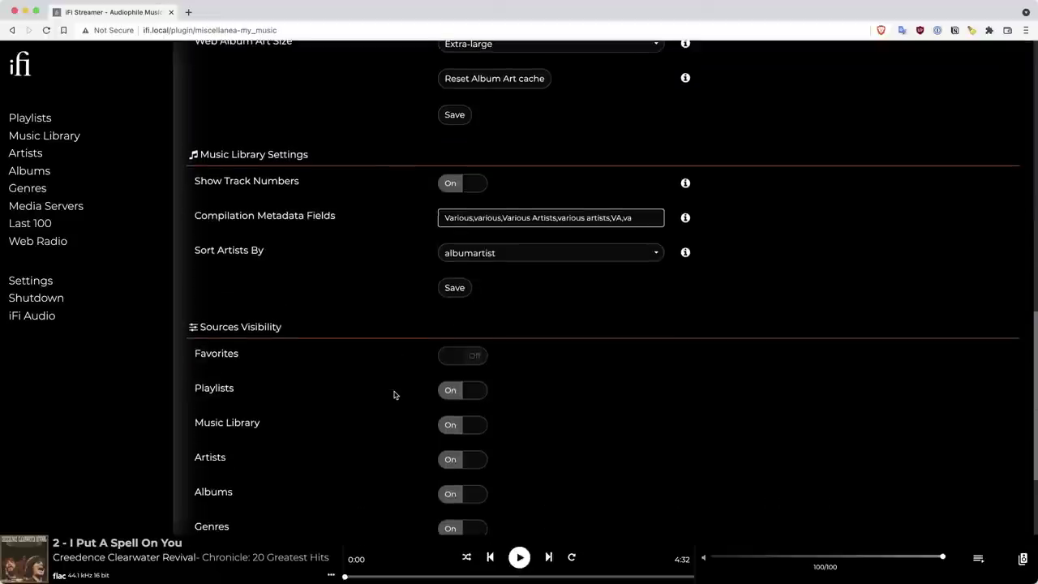
# View the remaining Sources Visibility toggles and open the Playback Options settings
pyautogui.scroll(-3, 394, 395)
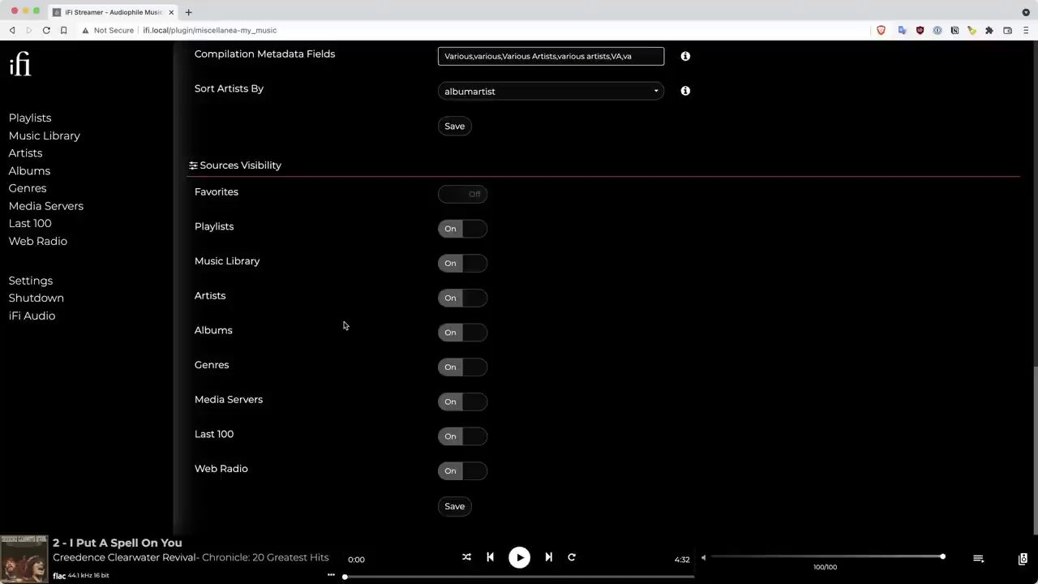
pyautogui.click(40, 286)
pyautogui.click(630, 111)
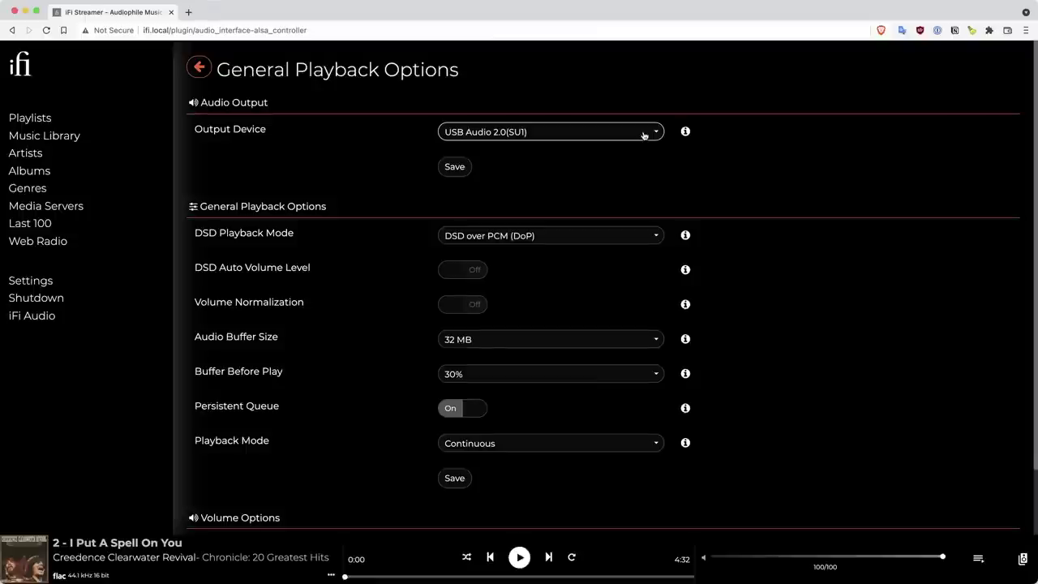
# Inspect the available Output Device choices for the audio output
pyautogui.click(644, 135)
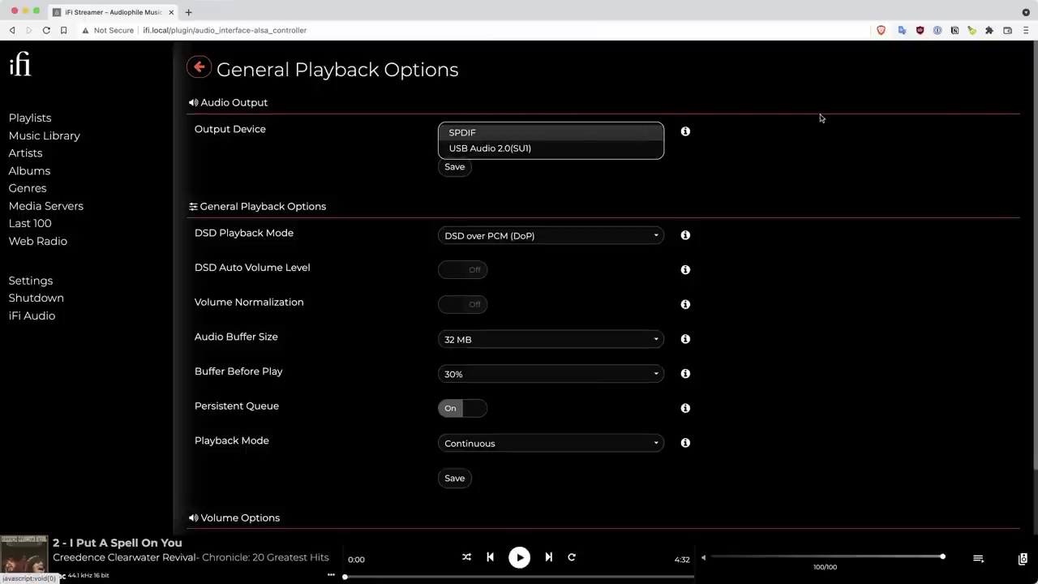
pyautogui.press('Down')
pyautogui.press('Return')
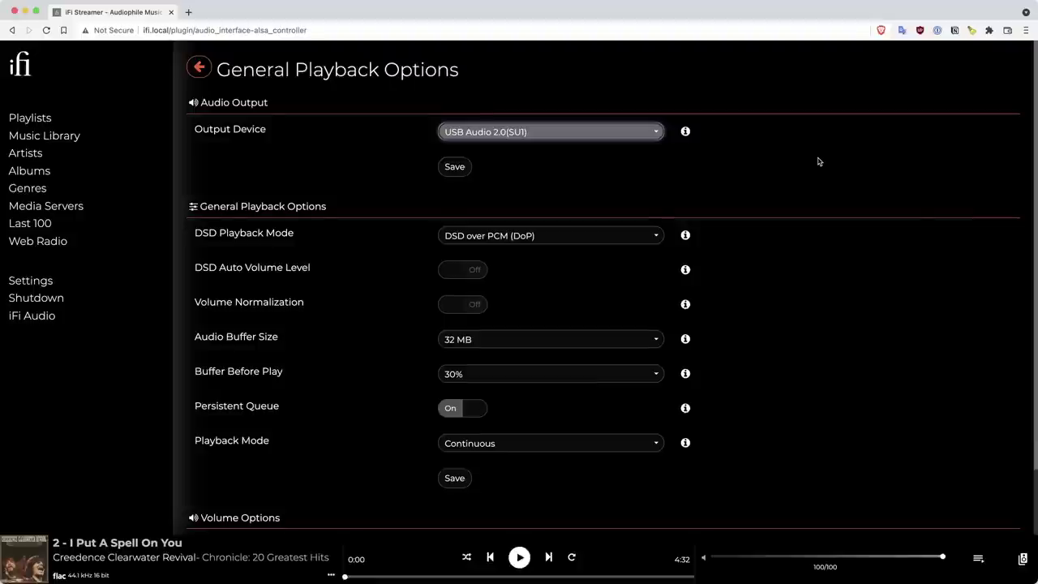
pyautogui.click(610, 133)
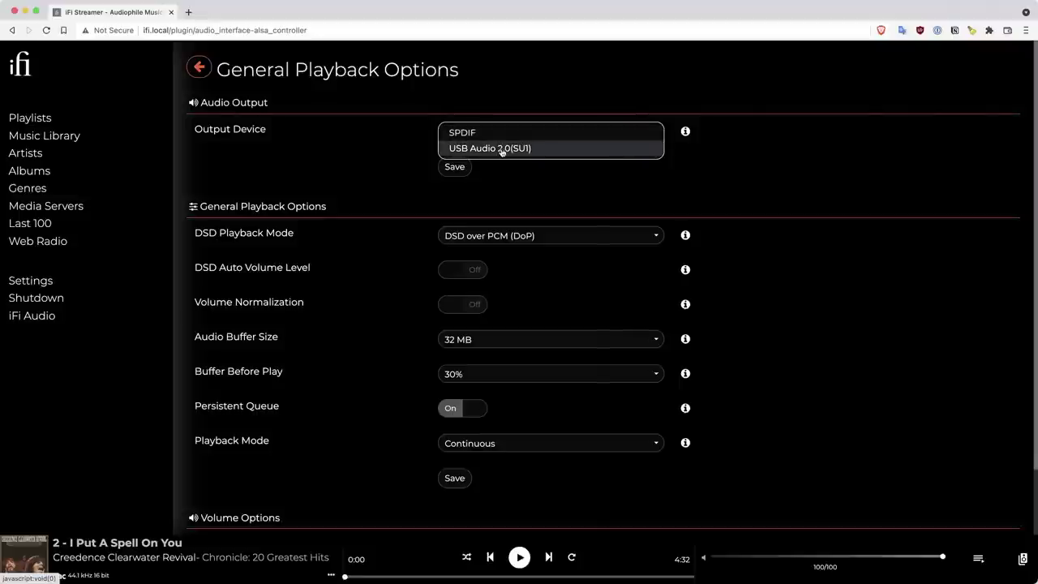
pyautogui.click(446, 165)
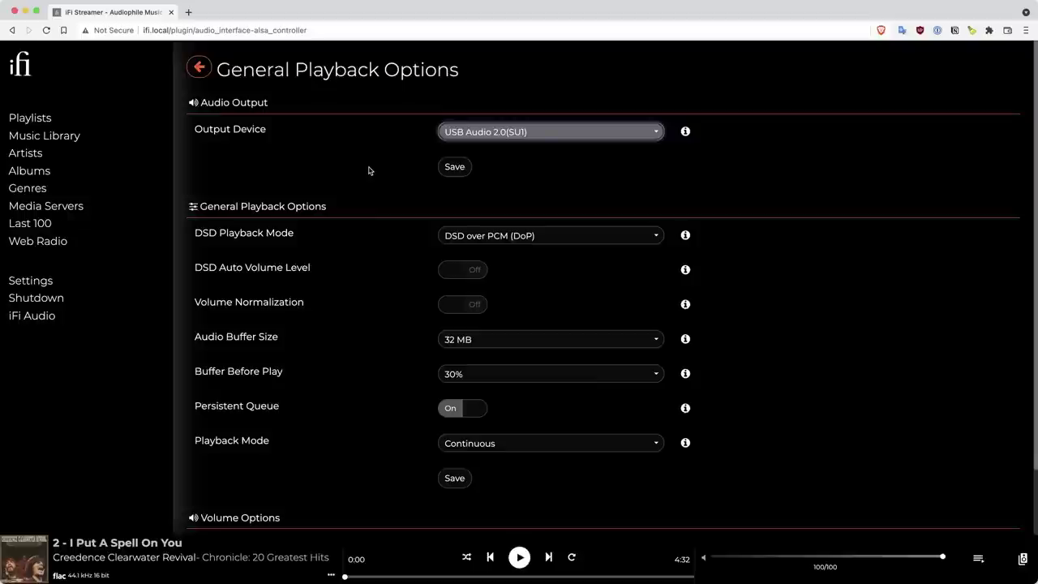
# Review the general playback options and inspect the Mixer Type choices under Volume Options
pyautogui.scroll(-2, 370, 265)
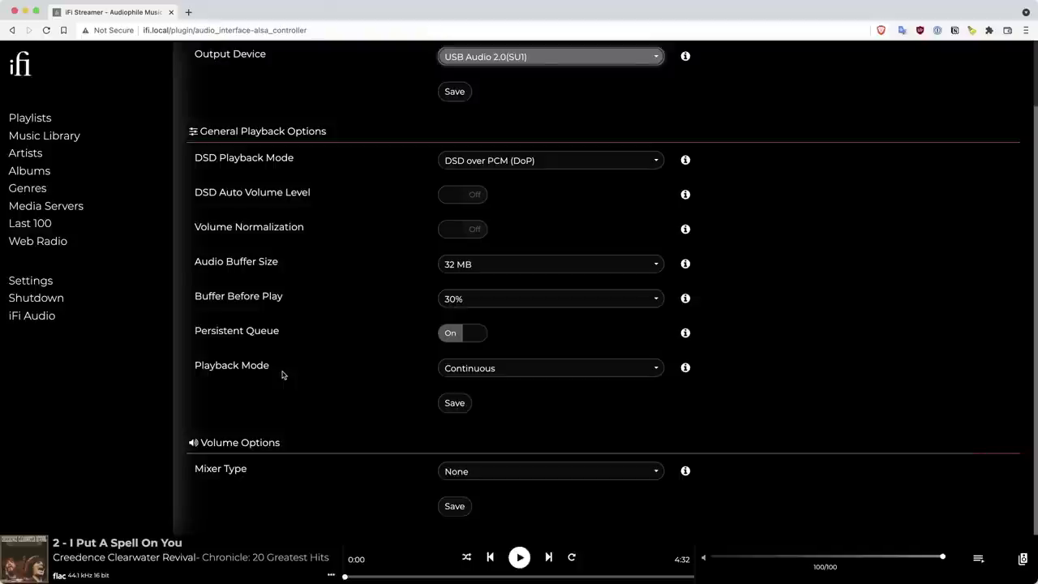
pyautogui.click(541, 478)
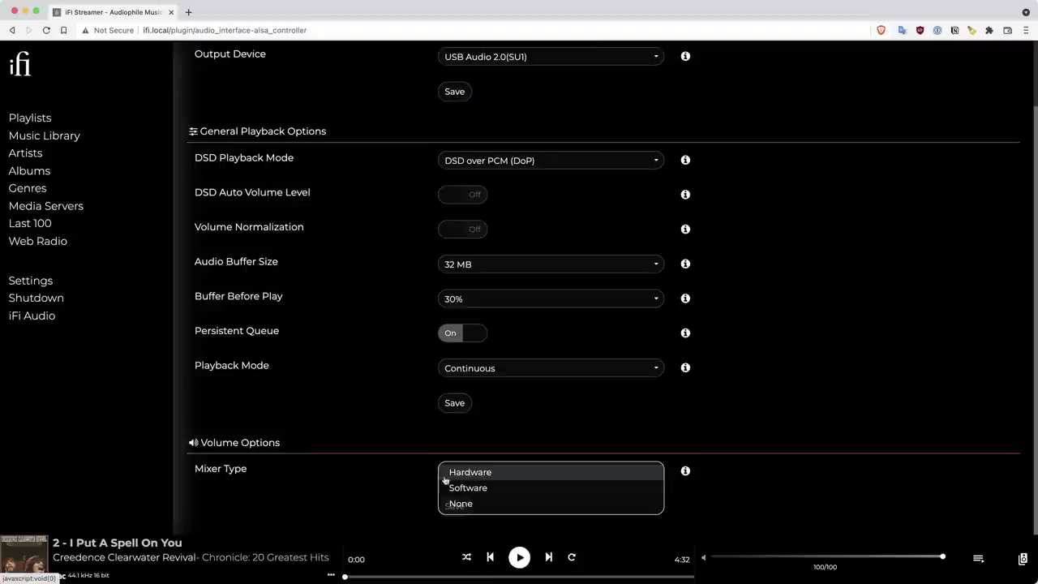
pyautogui.click(336, 481)
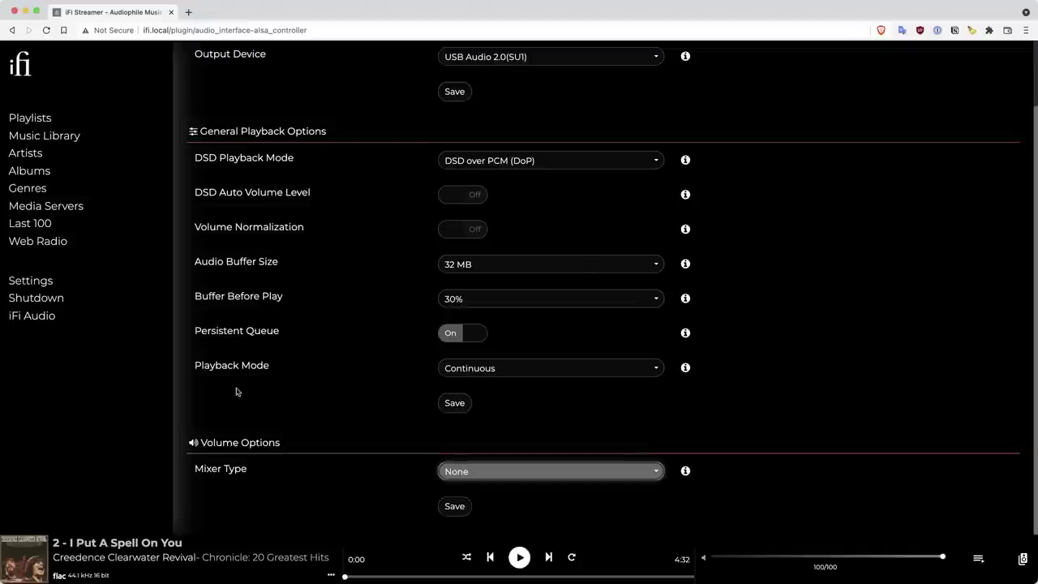
# View the Appearance settings for language and interface layout, and return to the Settings overview
pyautogui.press('super+bracketleft')
pyautogui.click(610, 138)
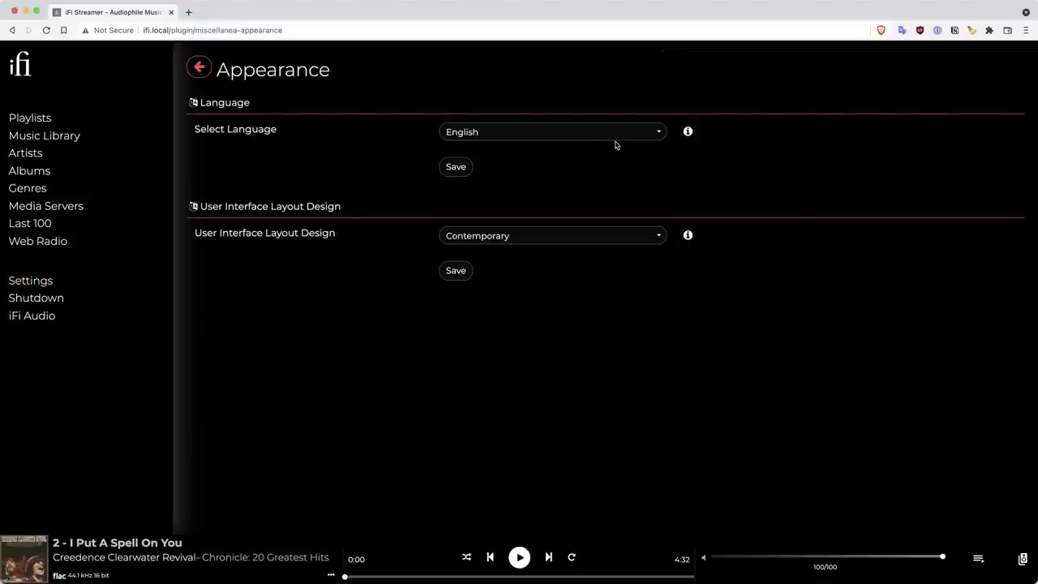
pyautogui.click(42, 282)
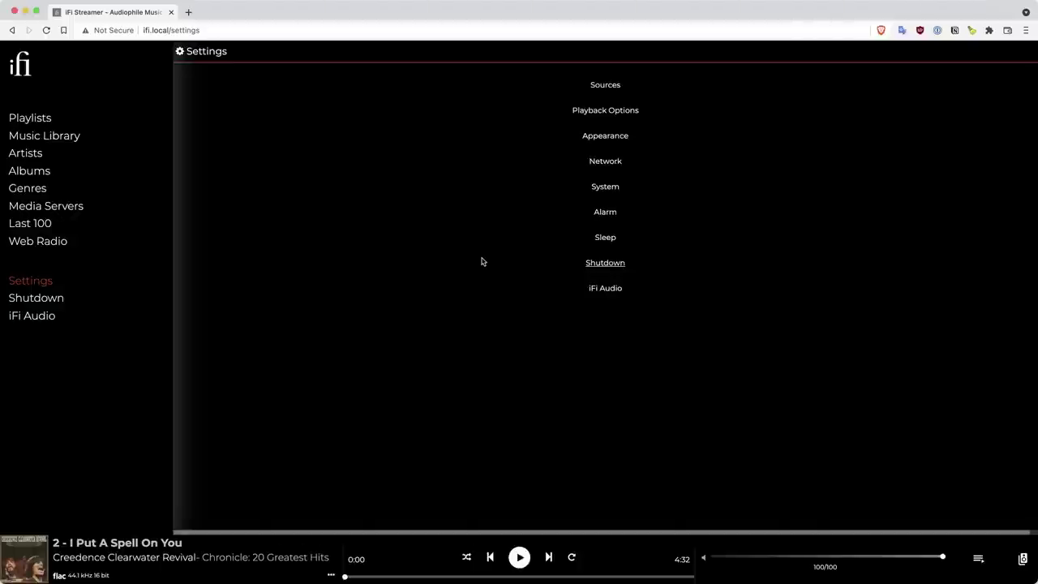
# Open the System settings and check for a newer system version
pyautogui.click(604, 186)
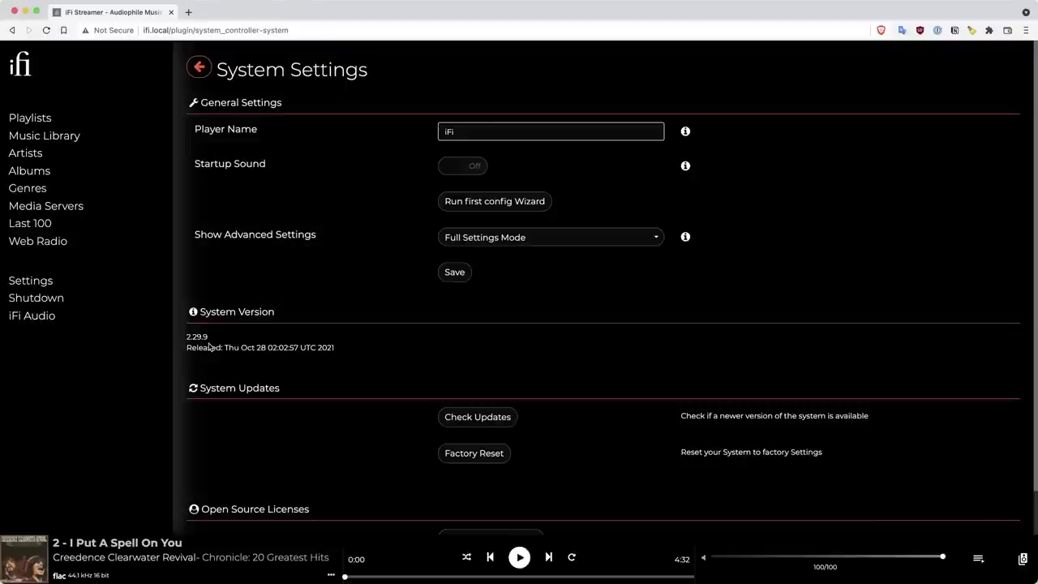
pyautogui.click(468, 417)
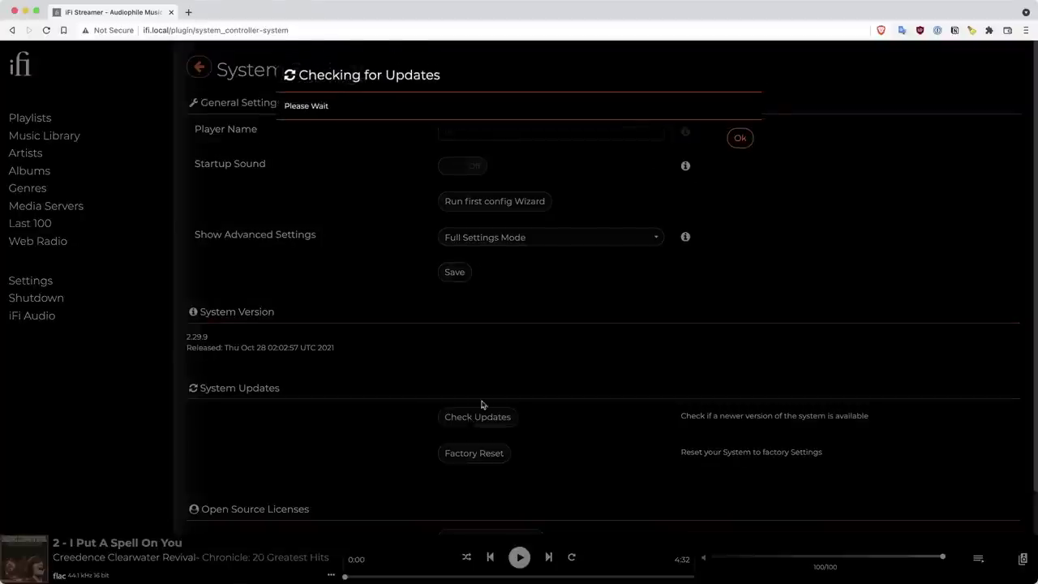
pyautogui.click(738, 140)
# Look over the rest of the System Settings page, including open source licenses, and return to the Settings overview
pyautogui.scroll(-1, 562, 396)
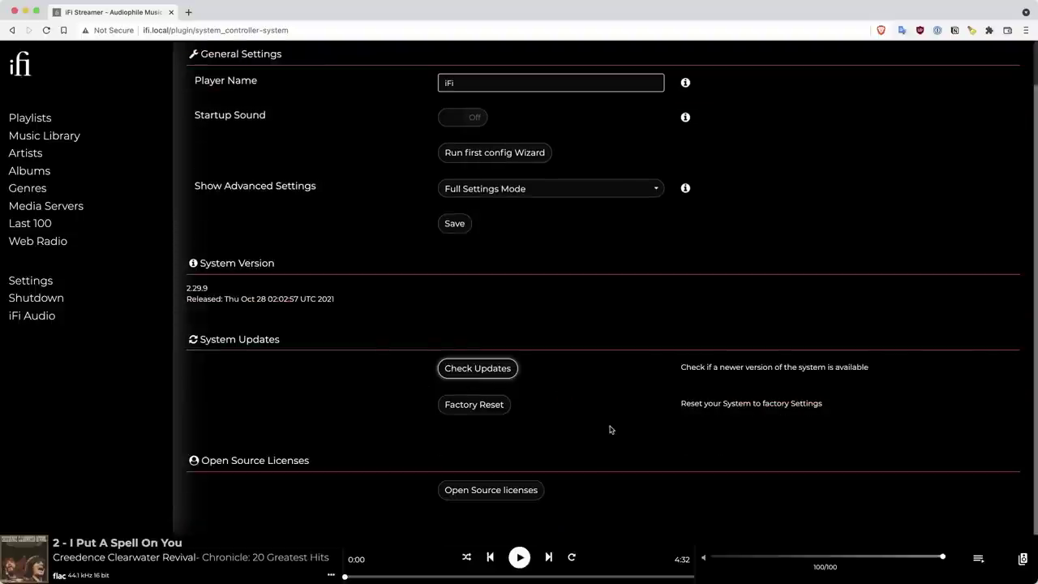
pyautogui.scroll(1, 610, 430)
pyautogui.scroll(1, 611, 430)
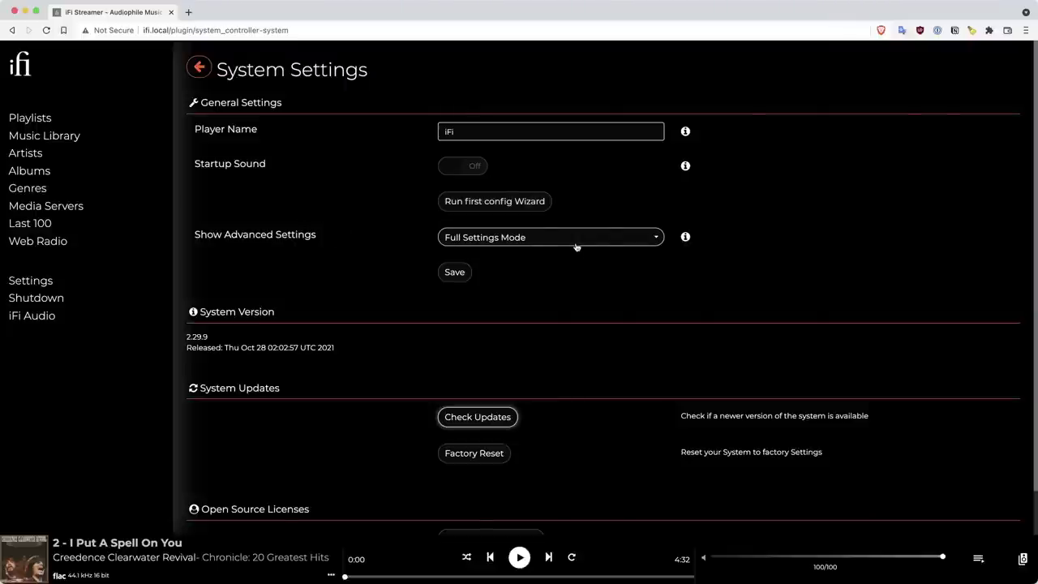
pyautogui.click(24, 284)
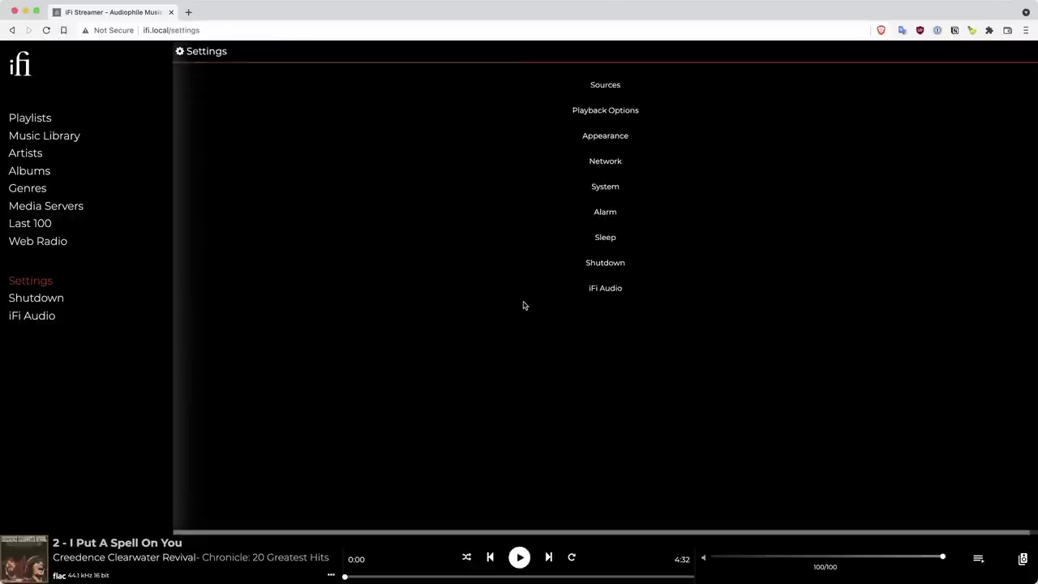